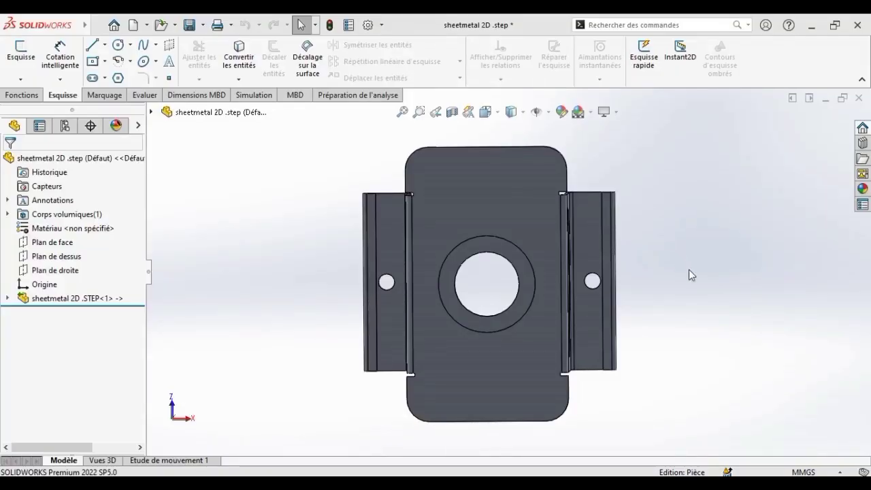
- Create a new static simulation study named Statique 1
click(260, 97)
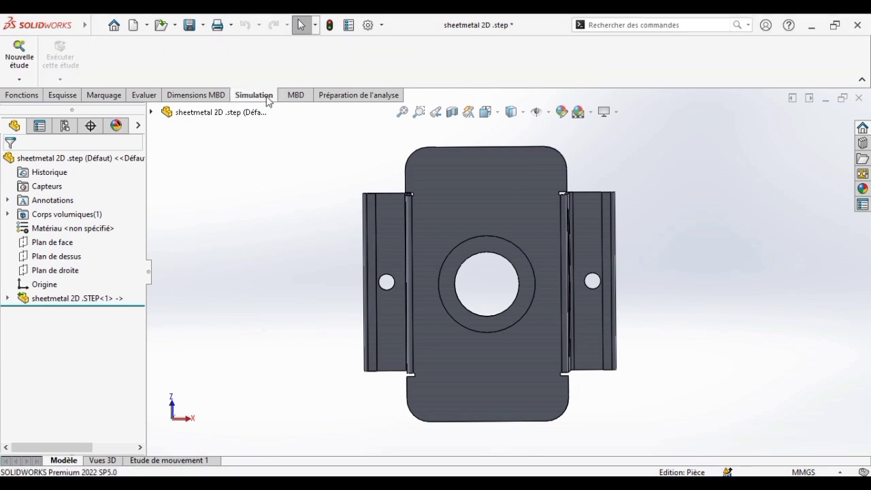
click(19, 53)
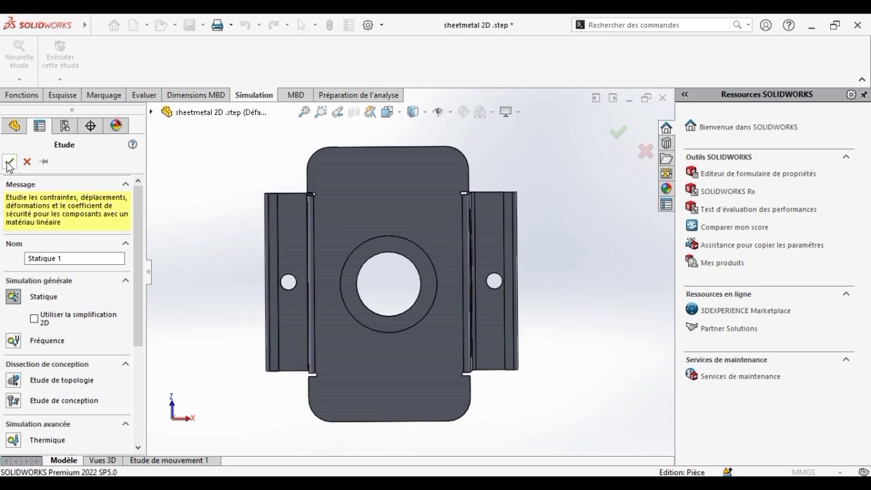
click(9, 163)
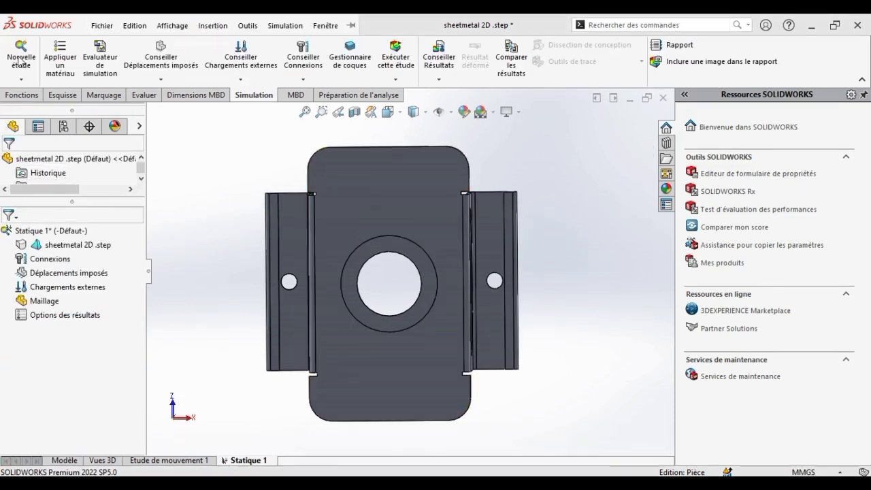
- Apply the AISI 1020 steel material to the sheet metal part
click(66, 61)
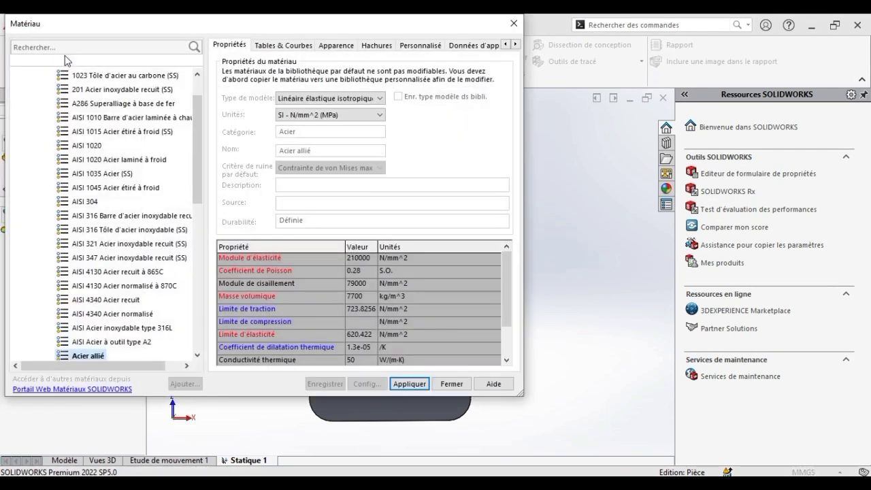
click(93, 147)
click(409, 384)
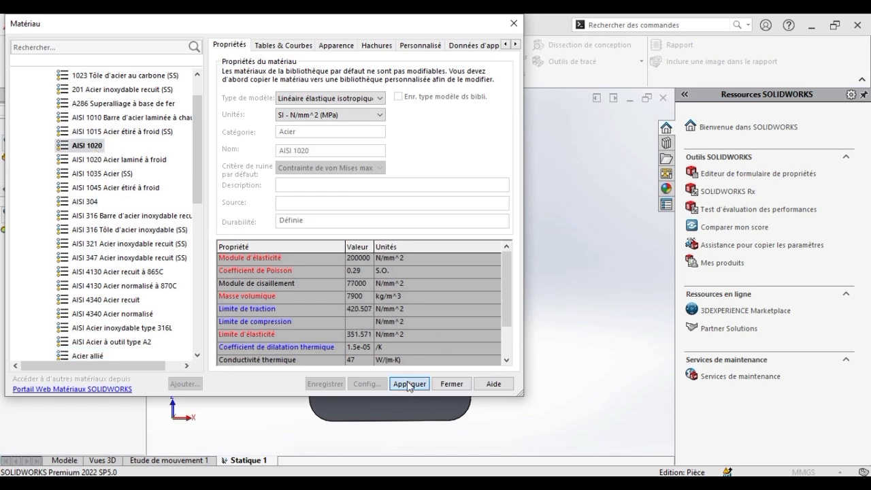
click(452, 383)
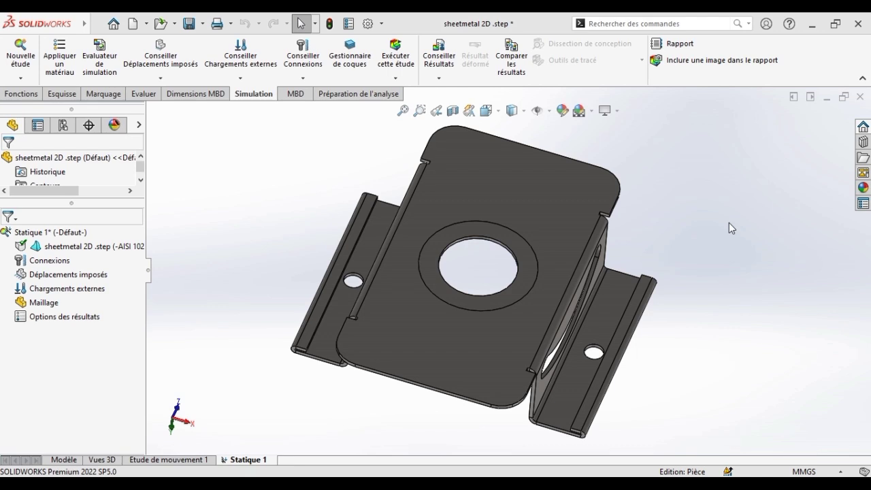
- Begin a thin 1 mm shell definition with full preview and select the inner faces of the first hemmed mounting flange
right_click(125, 249)
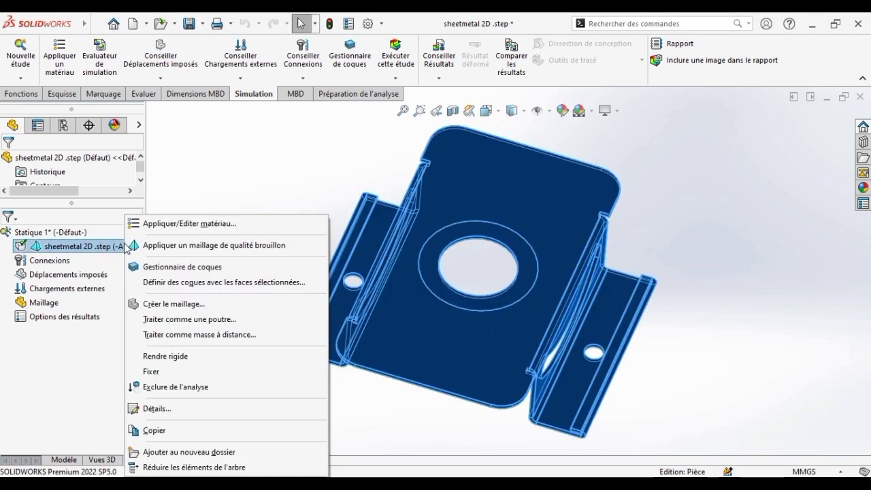
click(183, 283)
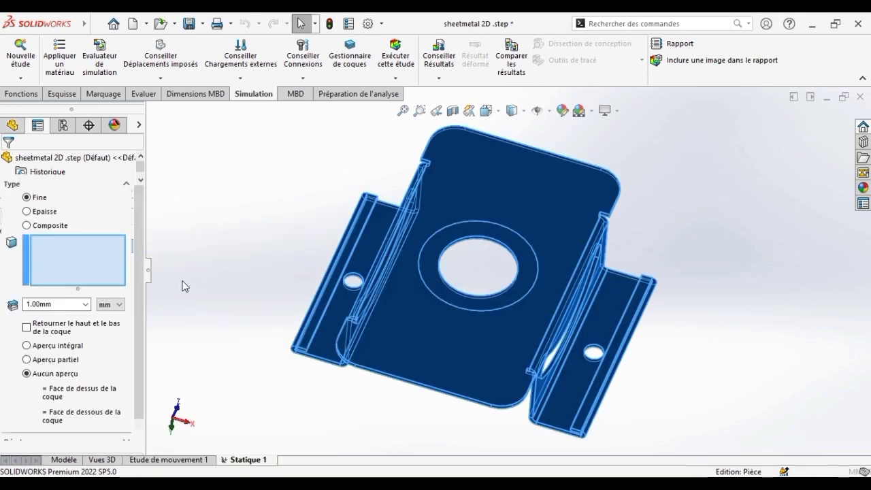
click(30, 346)
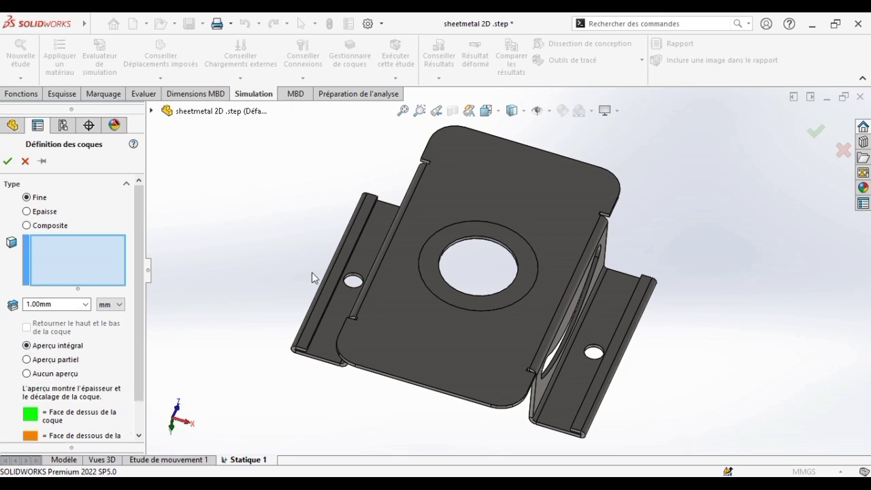
middle_drag(311, 277, 354, 225)
scroll(425, 329, down, 5)
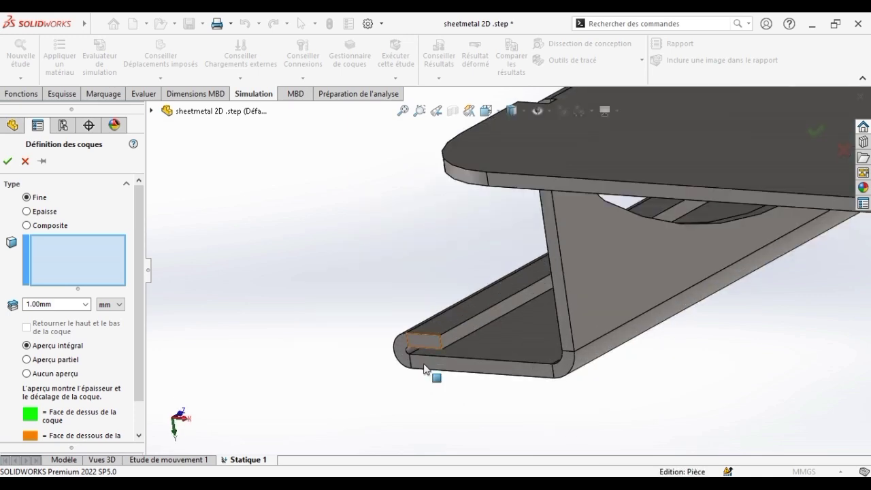
middle_drag(424, 368, 439, 357)
click(422, 367)
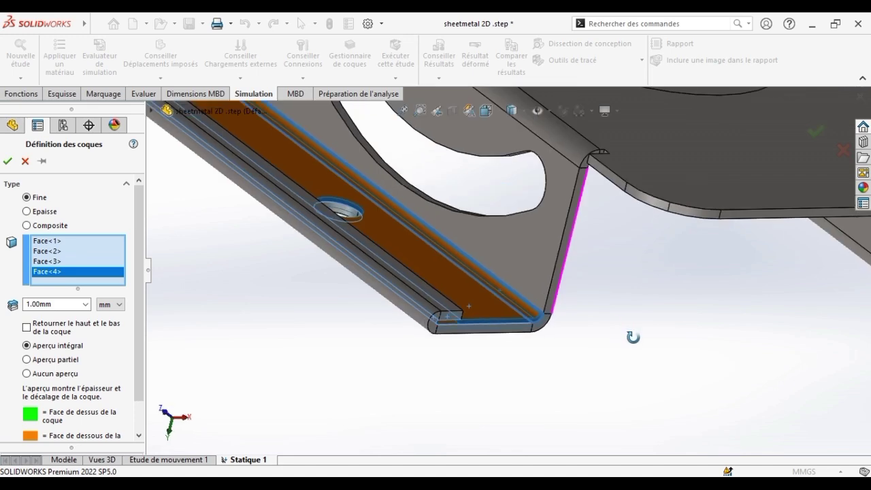
- Add the adjoining slotted side wall, its upper bend, the main top plate and the opposite upper bend to the shell selection
middle_drag(633, 337, 616, 333)
click(534, 270)
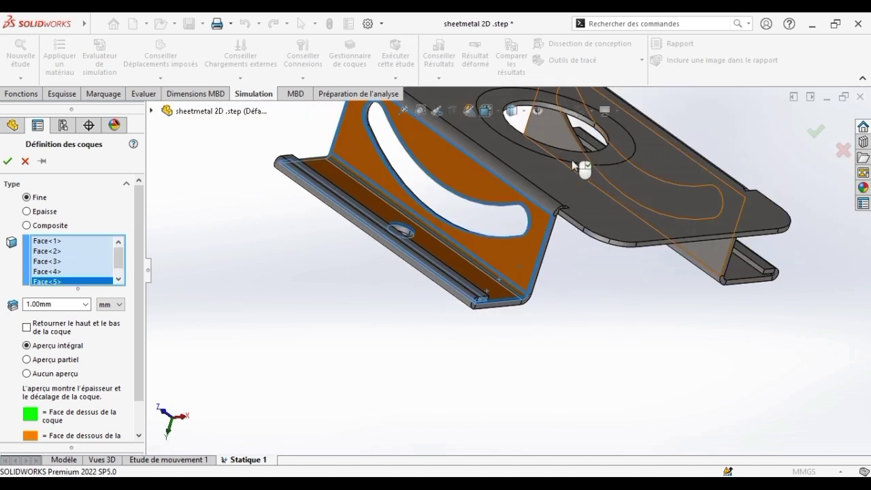
click(547, 197)
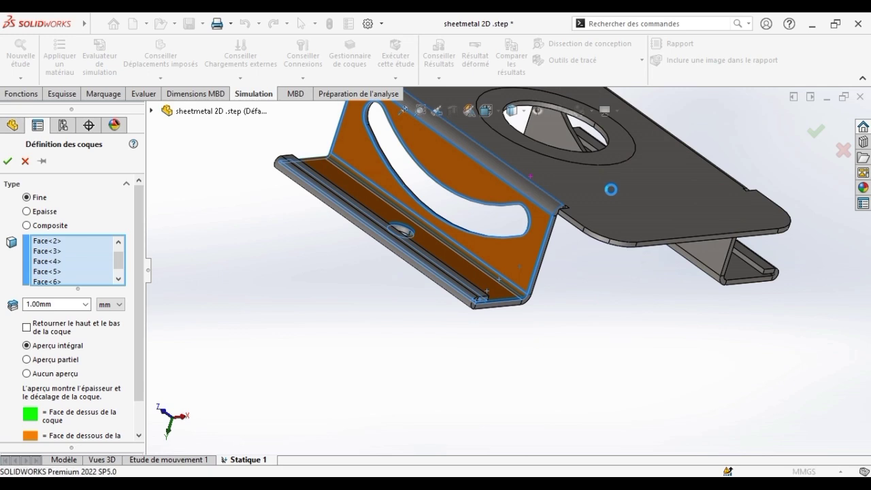
click(611, 189)
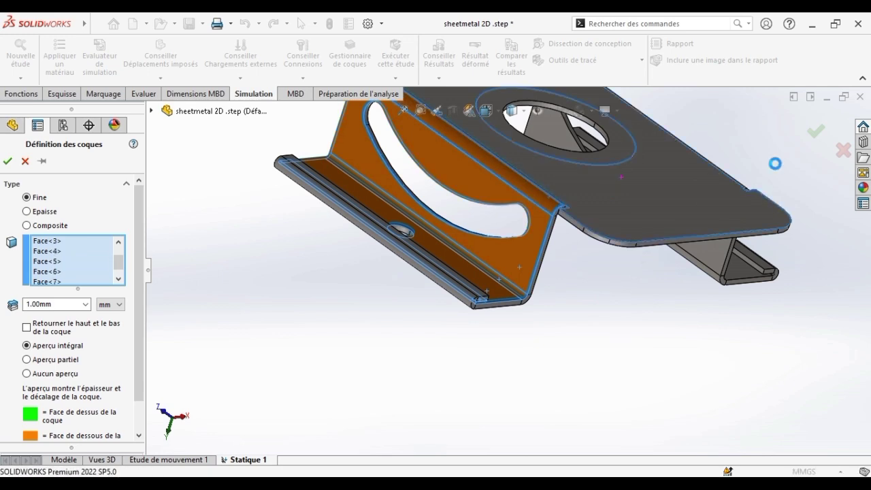
middle_drag(760, 173, 699, 189)
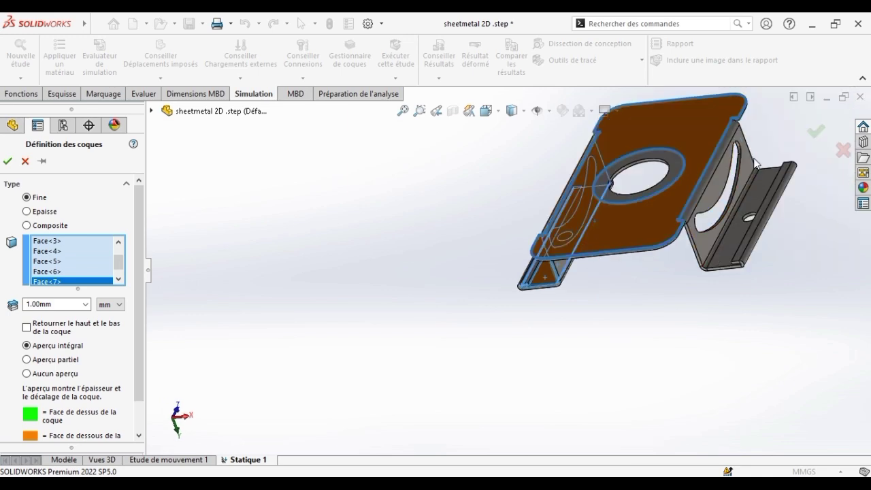
click(699, 188)
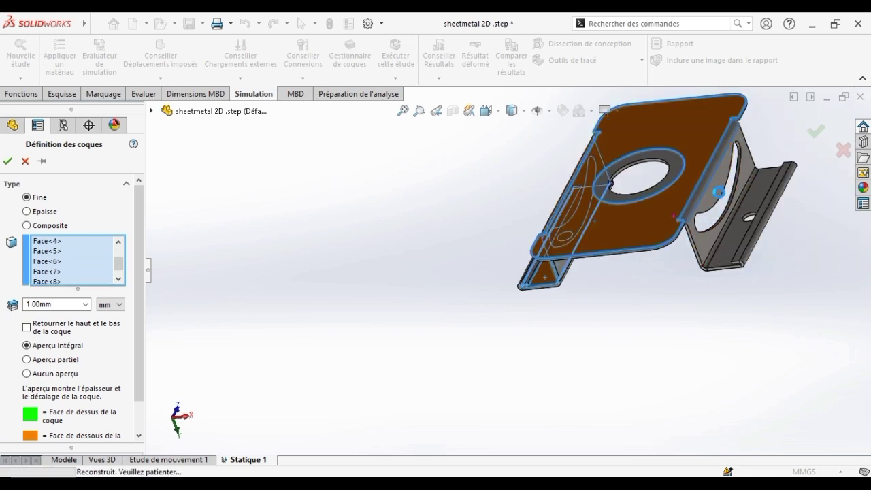
- Add the second slotted side wall, its lower bend and the adjoining flange face to the shell selection
scroll(734, 162, down, 2)
scroll(729, 163, down, 3)
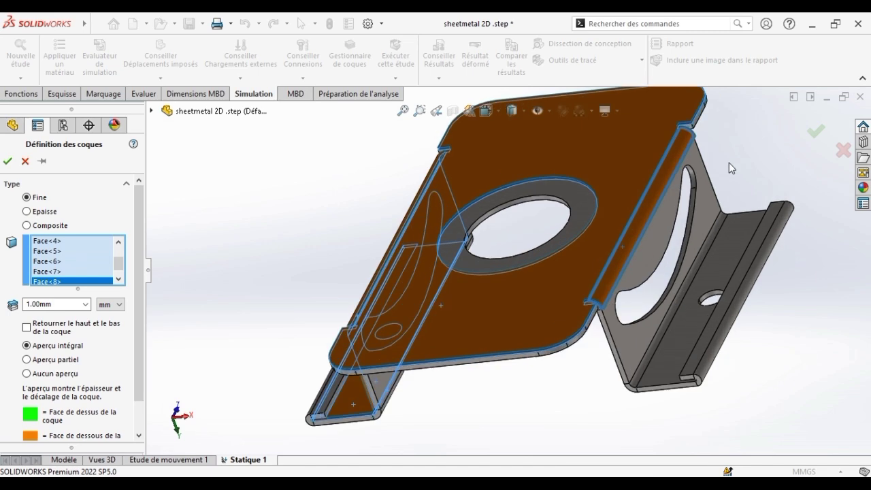
click(655, 383)
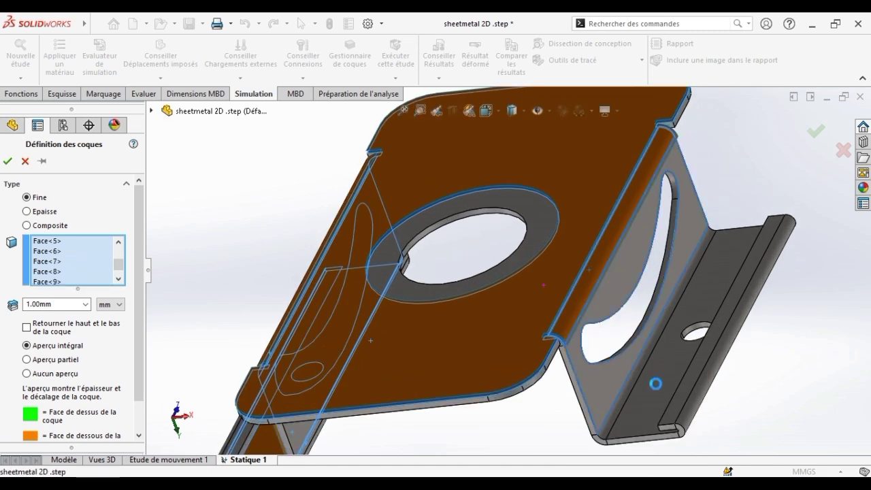
click(656, 387)
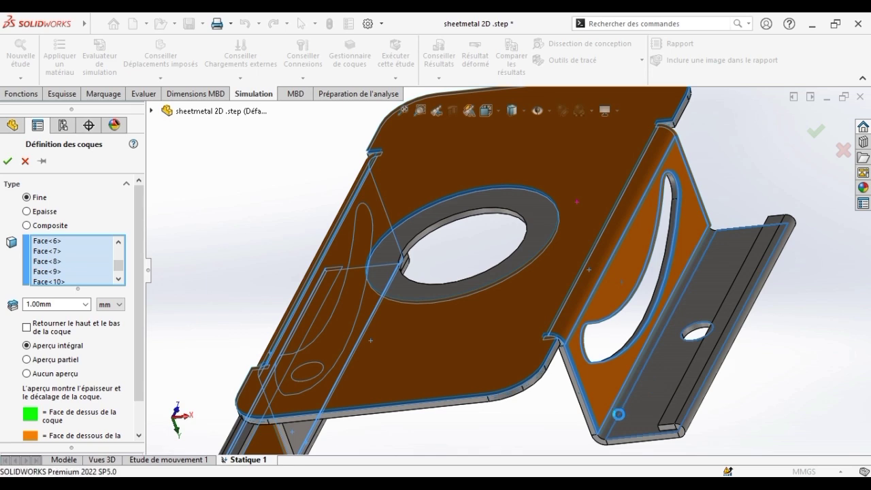
click(618, 413)
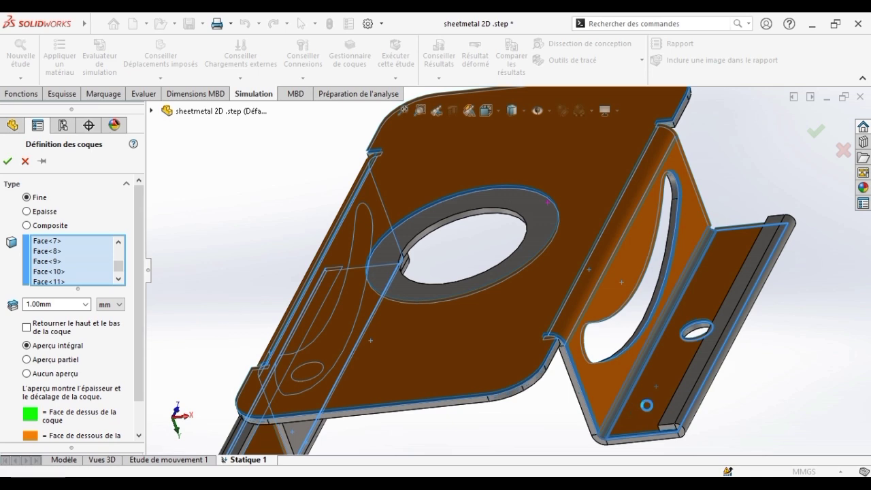
- Add the inner face of the second flange's folded hem to the selection and complete the shell definition
scroll(643, 410, down, 4)
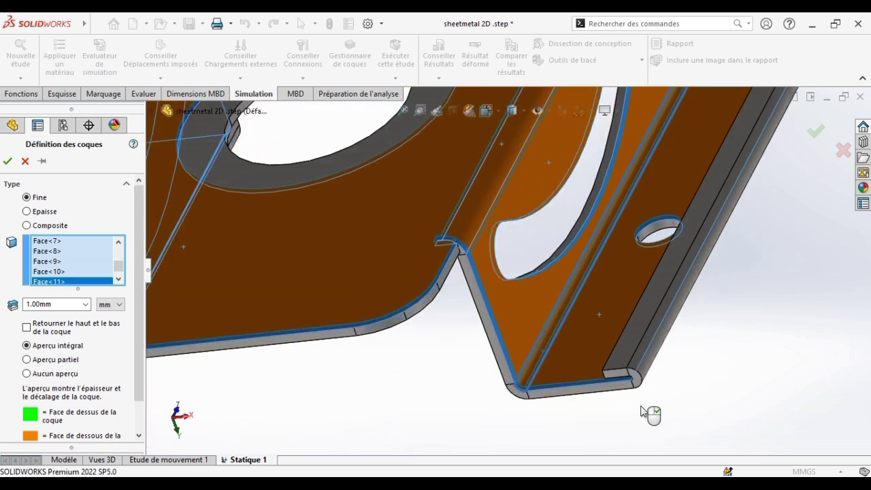
scroll(634, 391, down, 2)
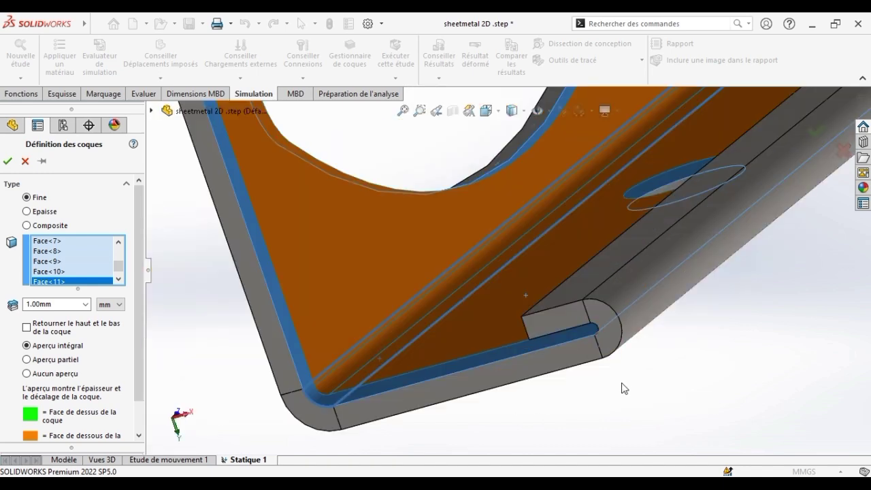
scroll(616, 377, down, 3)
click(570, 335)
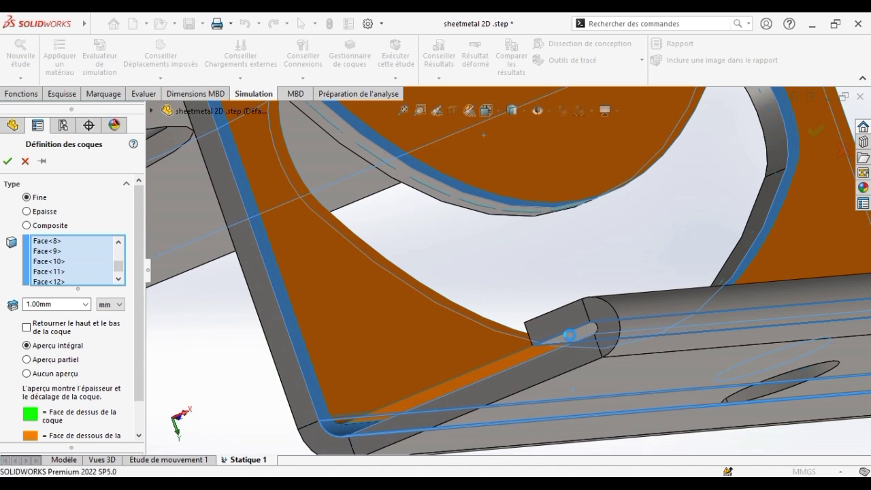
scroll(496, 347, up, 10)
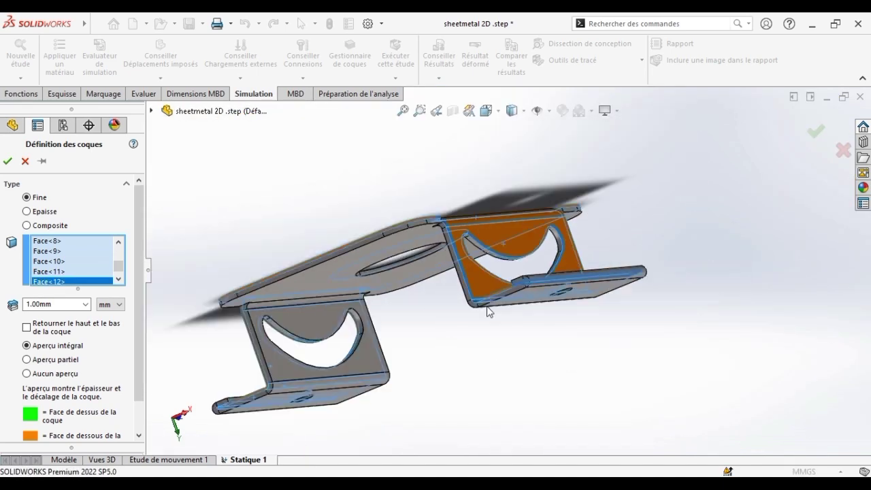
middle_drag(479, 314, 494, 418)
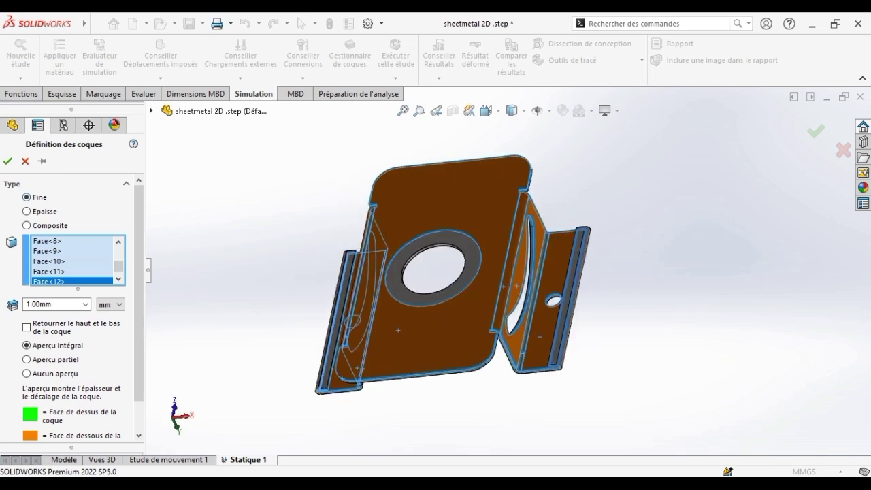
click(7, 163)
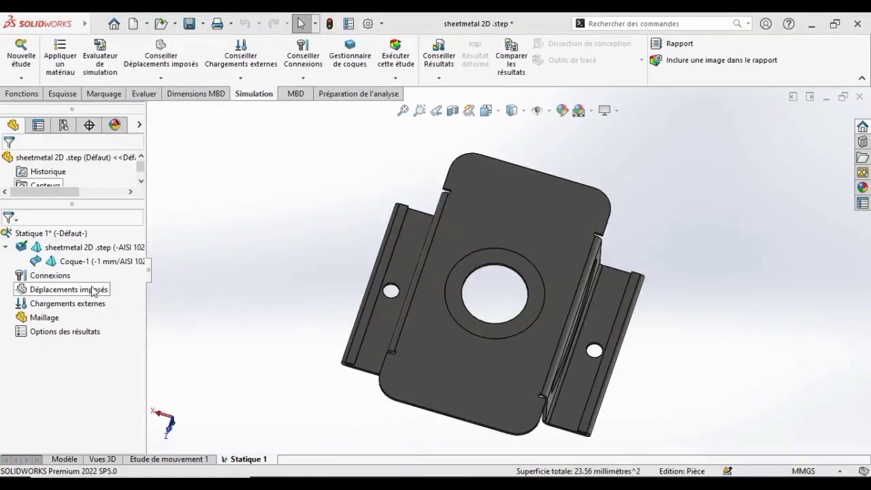
- Apply a Fixed Geometry fixture to the edges of the two mounting holes in the side flanges
right_click(92, 288)
click(130, 105)
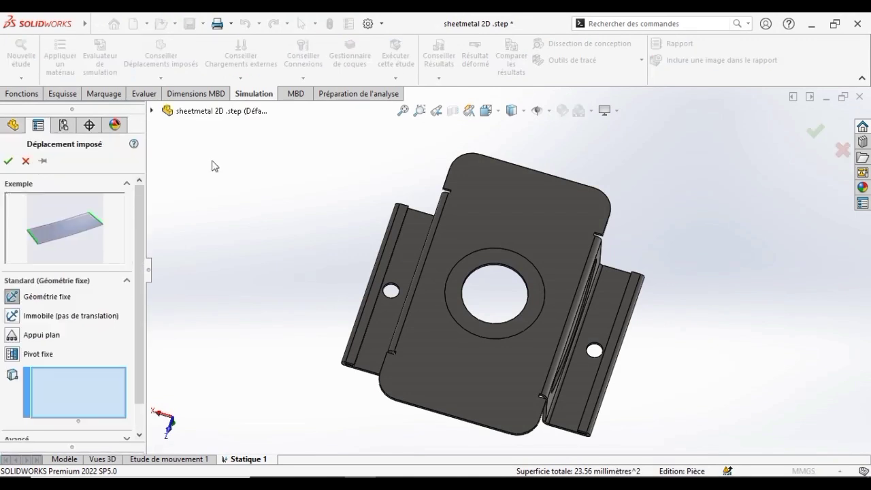
scroll(377, 285, down, 5)
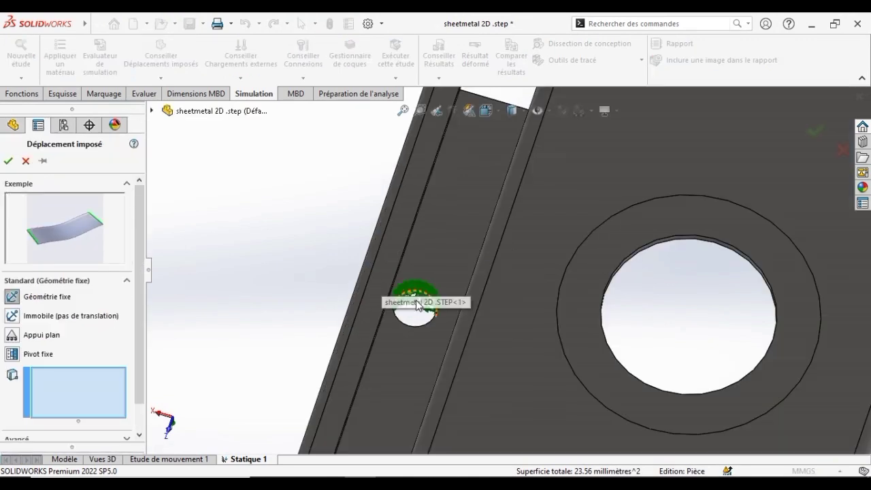
click(416, 304)
scroll(416, 305, down, 4)
scroll(459, 310, up, 8)
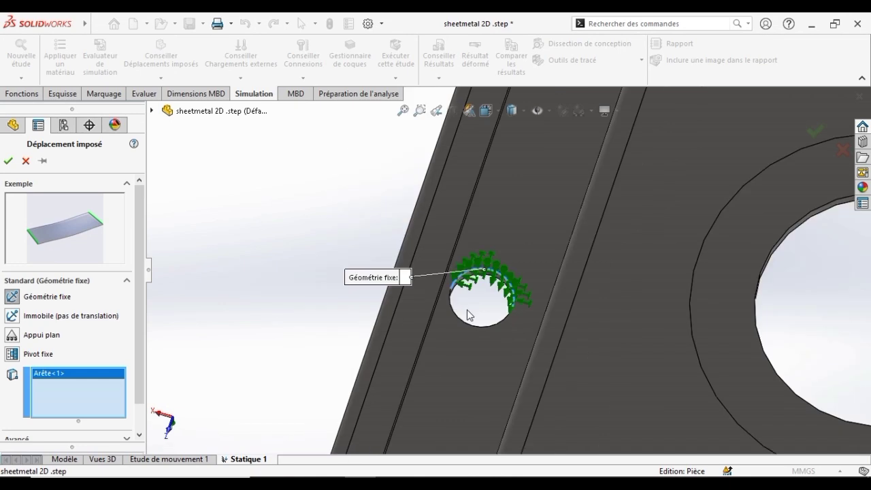
scroll(493, 311, up, 2)
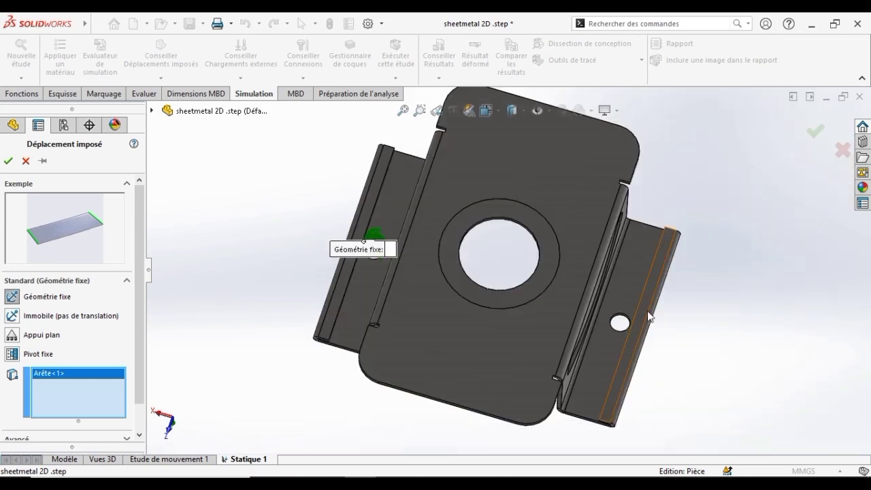
scroll(648, 317, down, 5)
click(504, 273)
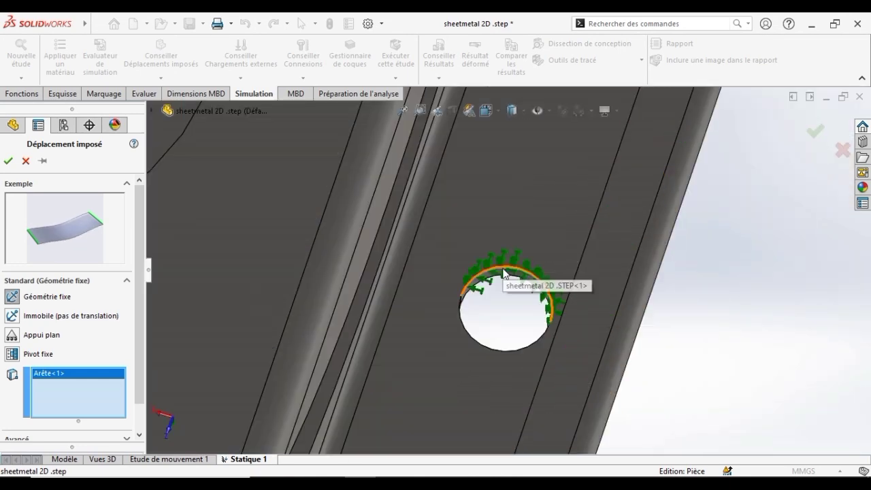
click(319, 232)
click(8, 162)
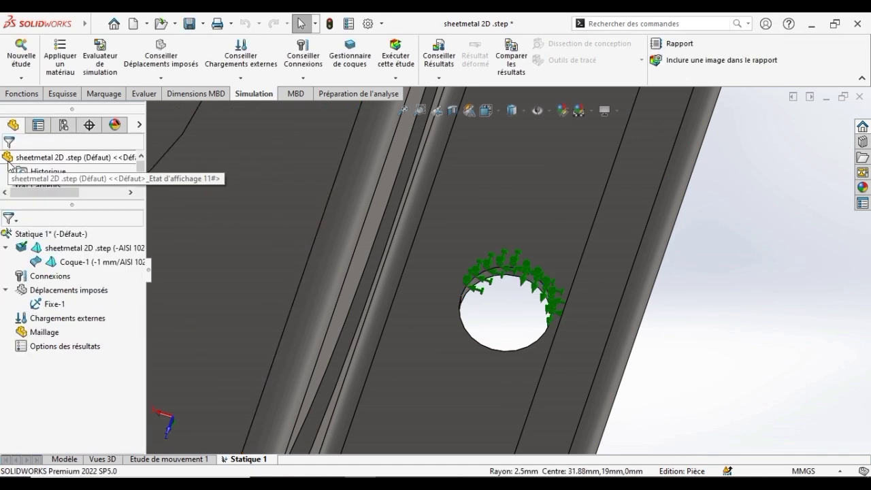
scroll(379, 300, up, 5)
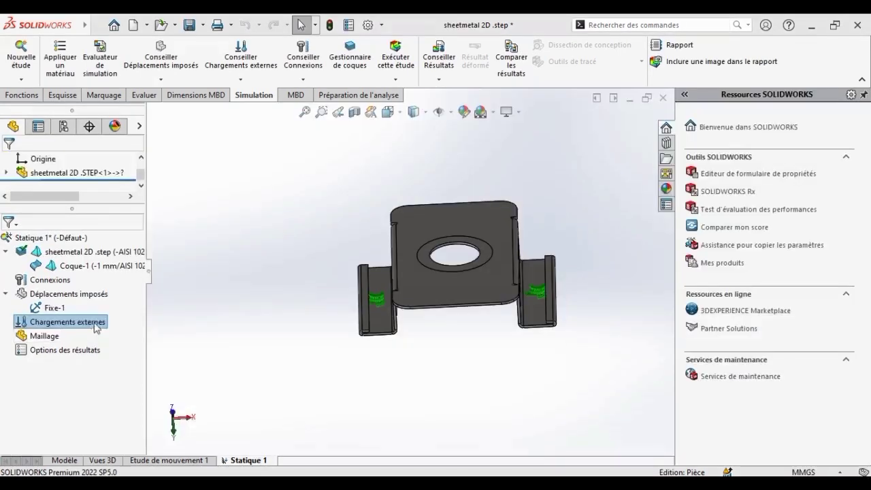
- Define a remote load on the annular face around the central hole, located at X -100 mm, Y -40 mm, Z 0 mm
right_click(92, 322)
click(144, 357)
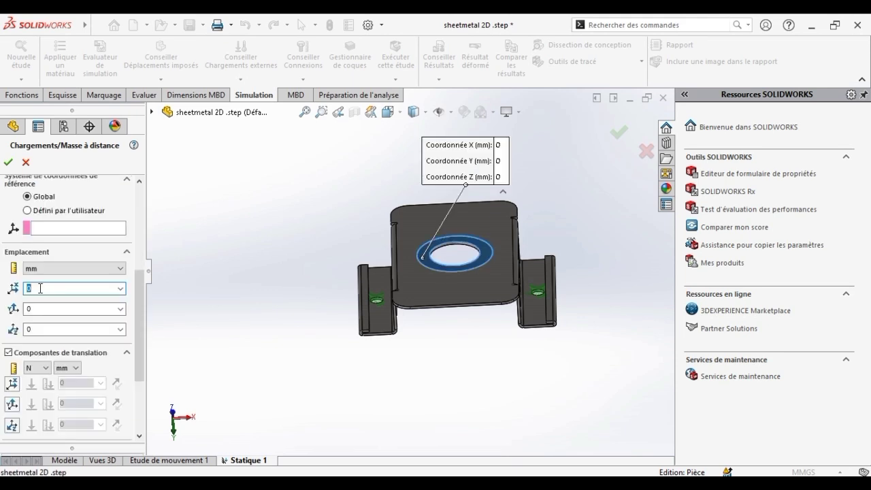
text(-100)
key(Tab)
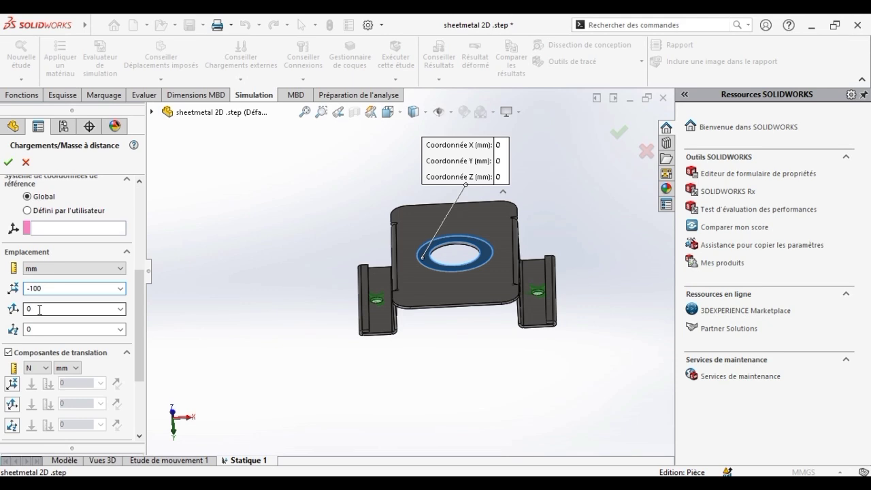
text(-40)
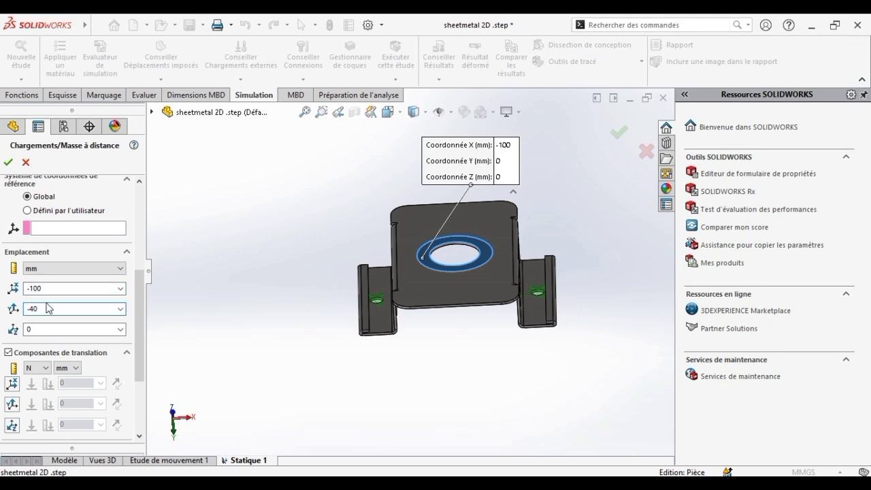
- Give the remote load a 30 N force in the Y direction and complete its definition
click(11, 406)
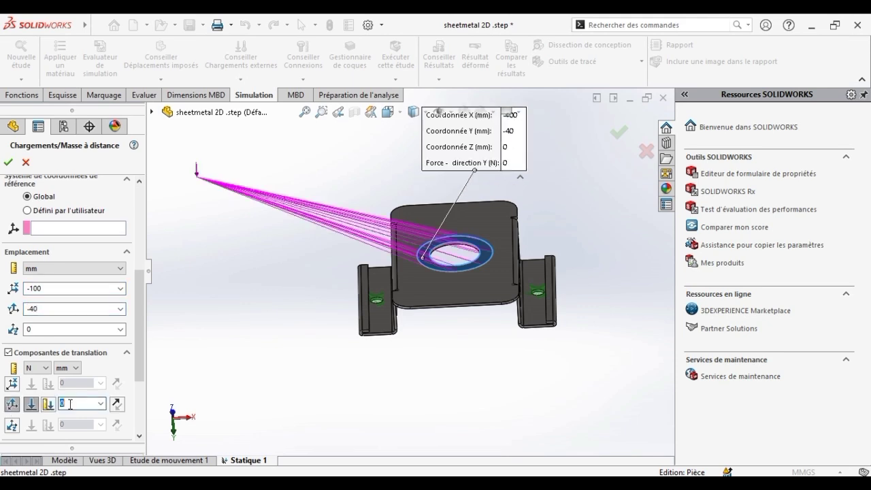
text(30)
click(233, 315)
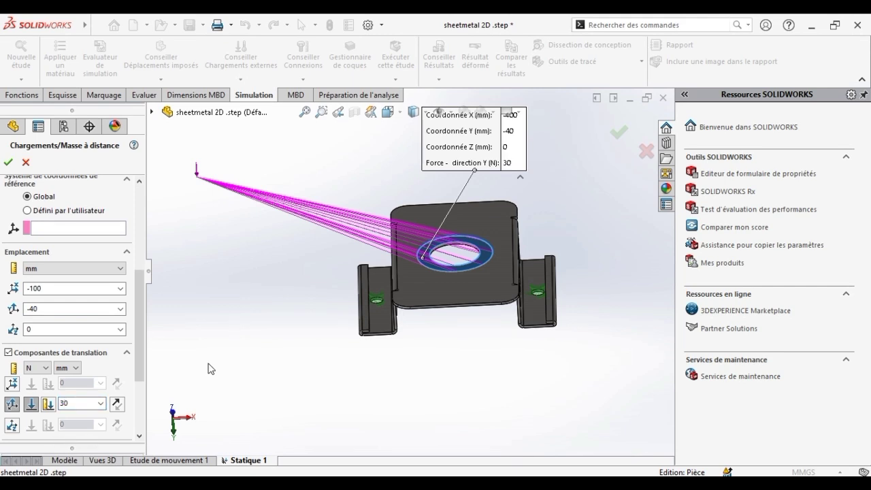
click(8, 163)
- Create a curvature-based mesh on the bracket with a maximum element size of 2 mm
right_click(42, 349)
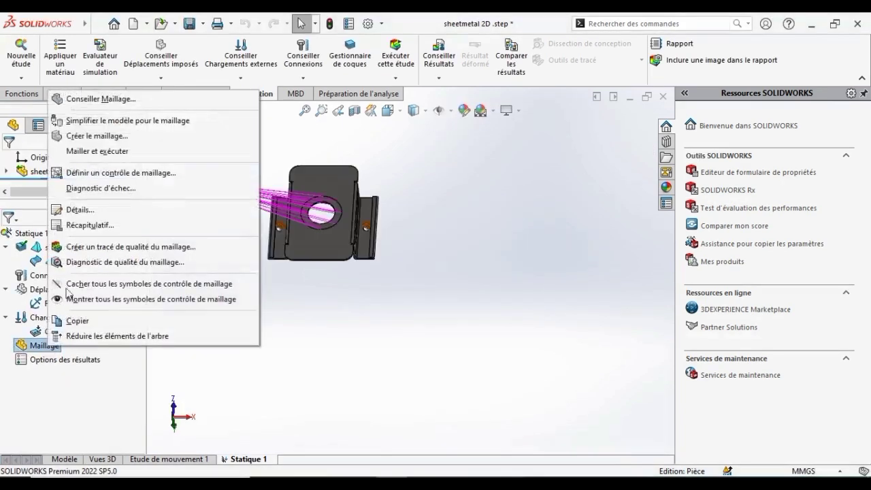
click(96, 135)
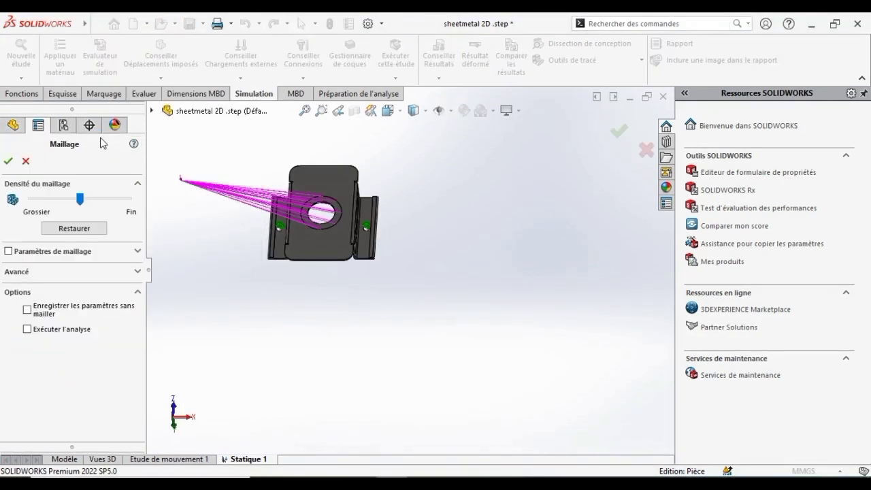
click(71, 251)
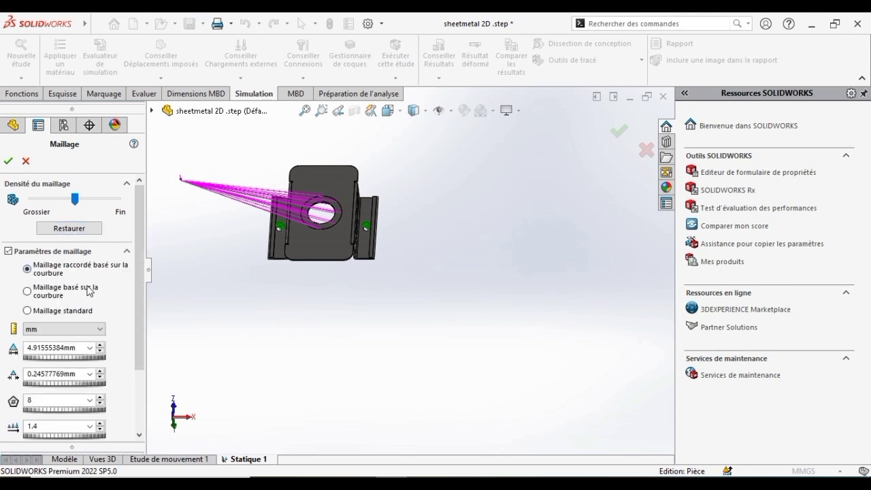
click(58, 347)
text(2)
click(60, 373)
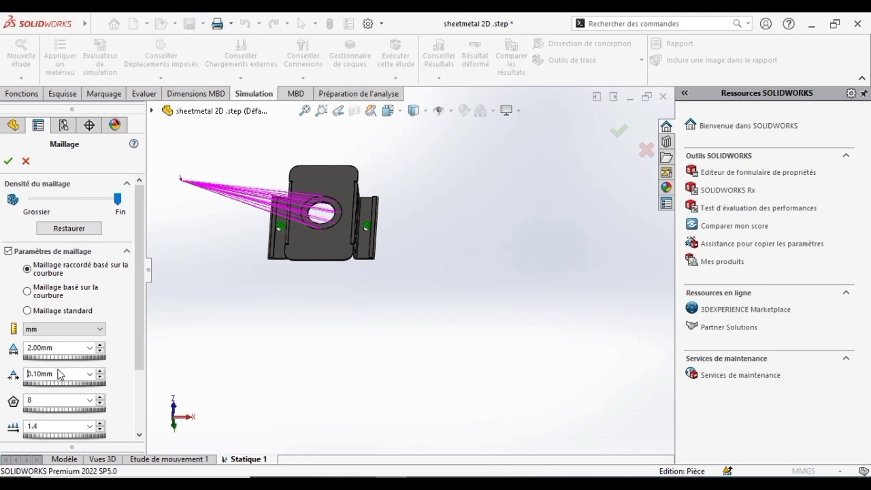
click(27, 293)
click(8, 161)
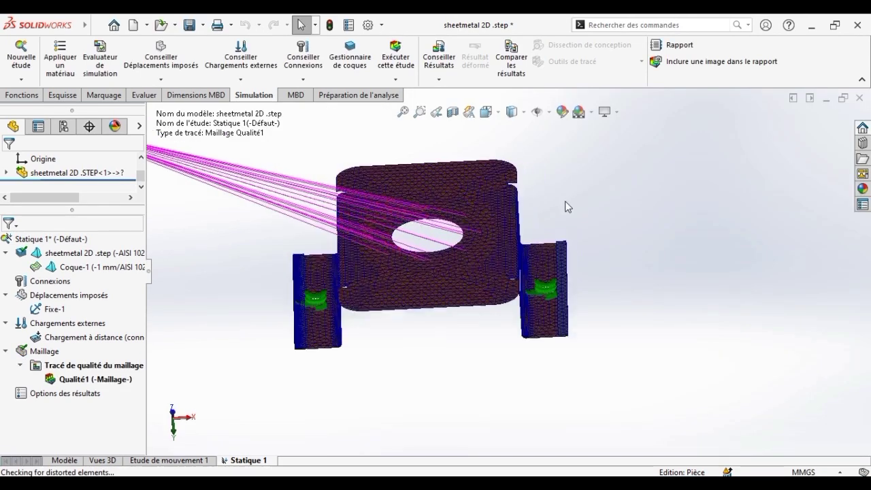
- Run the static study on the meshed bracket
middle_drag(564, 201, 578, 258)
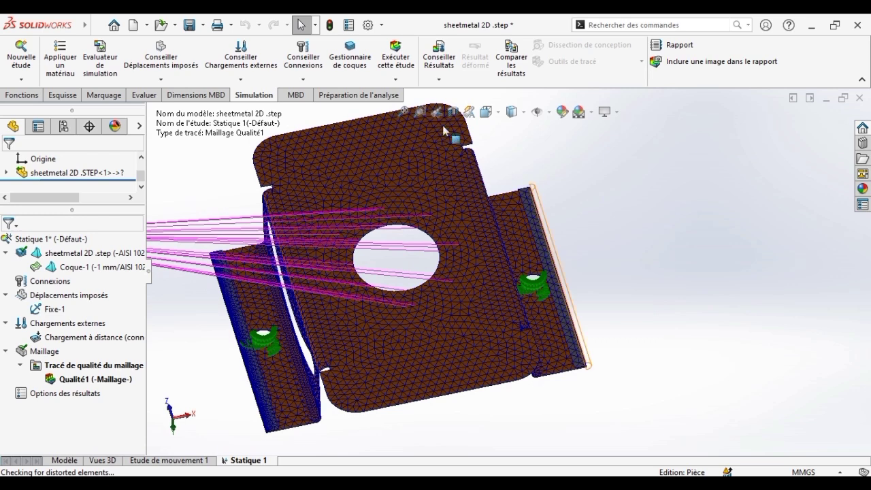
click(396, 58)
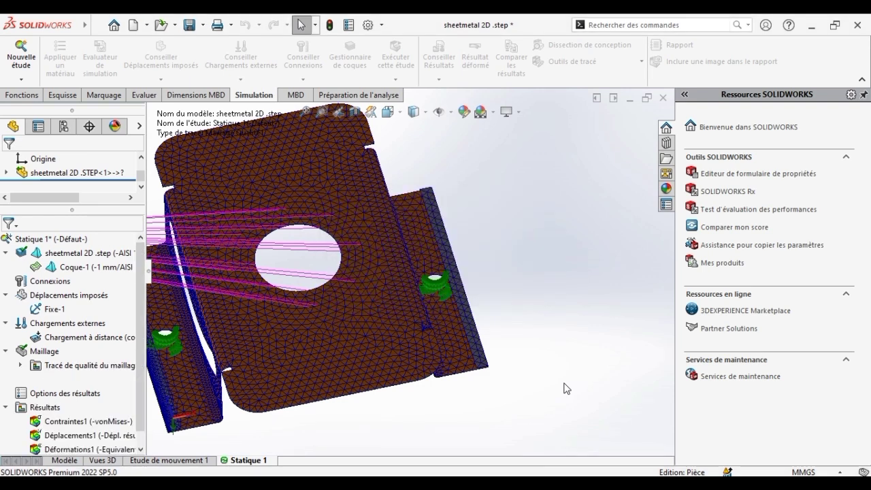
scroll(496, 418, up, 4)
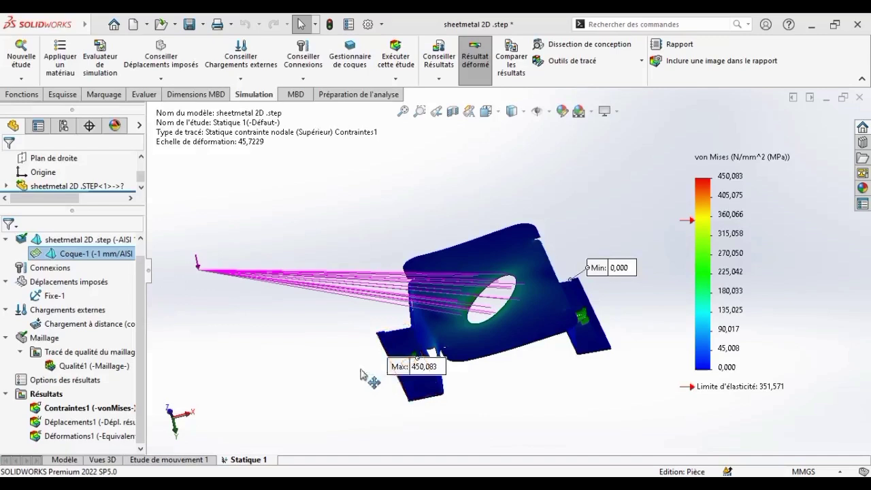
- Move the maximum-stress label clear of the side flange and examine the stress concentration at the edge of the fixed mounting hole
drag(398, 366, 338, 367)
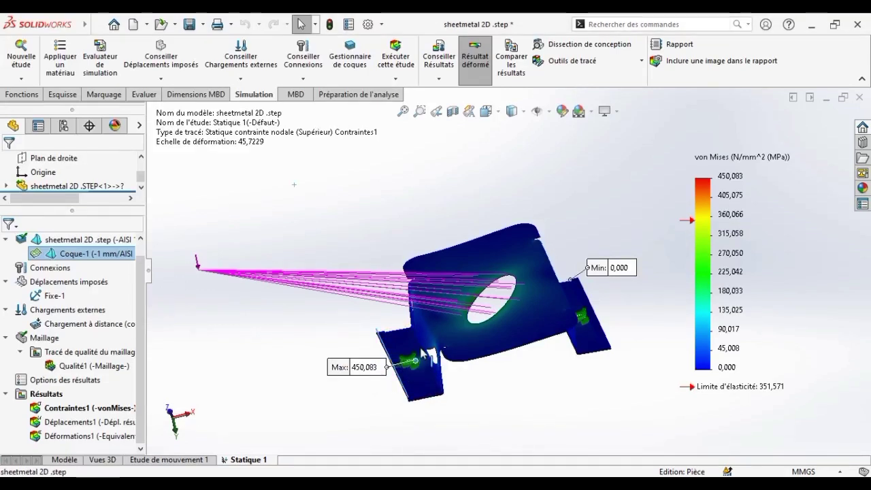
scroll(424, 361, down, 2)
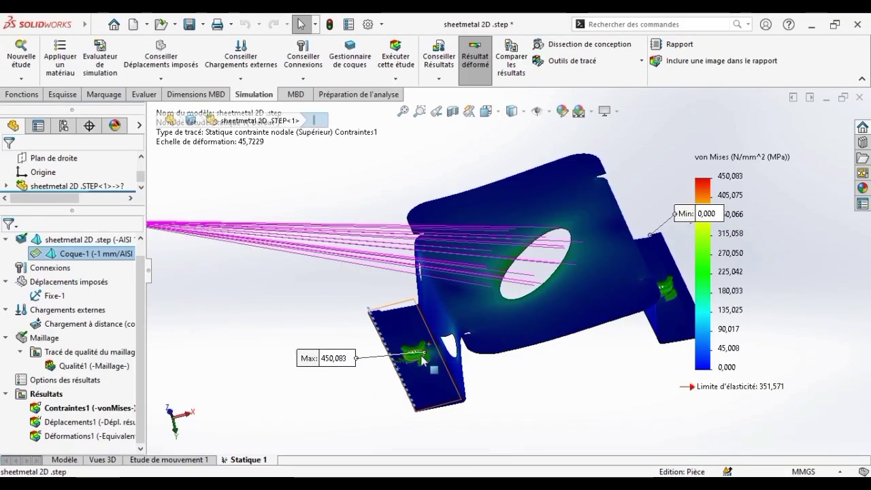
scroll(422, 359, down, 3)
scroll(449, 339, down, 2)
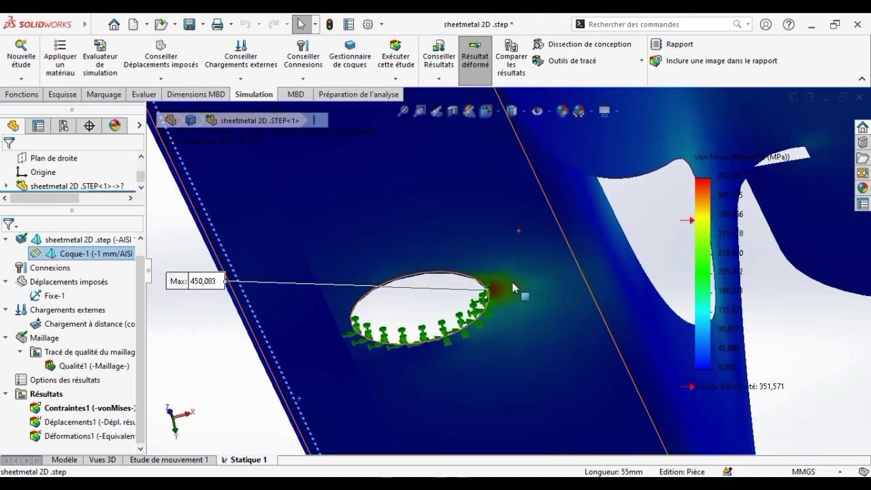
key(f)
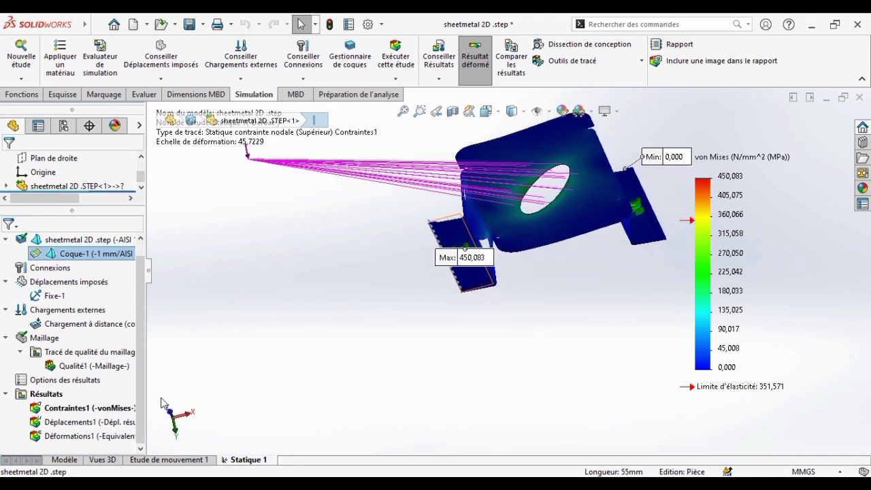
- Set the von Mises stress plot's units to psi and its legend number format to floating (flottant)
right_click(124, 408)
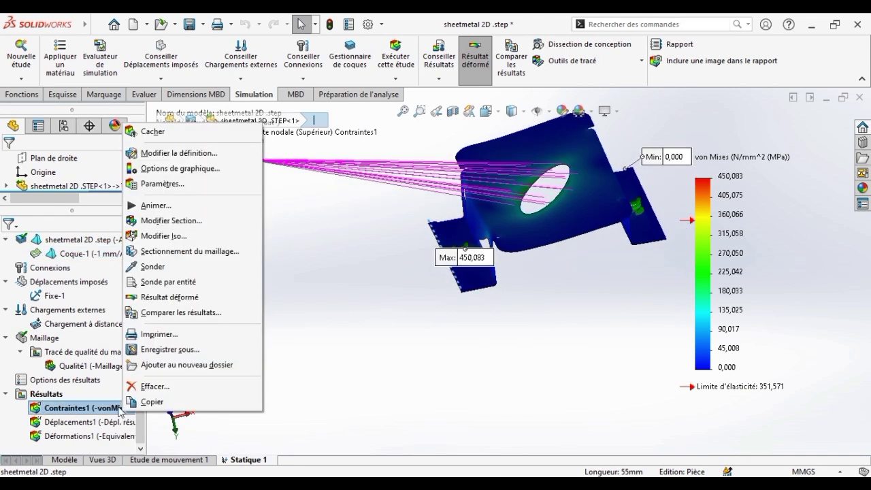
click(179, 164)
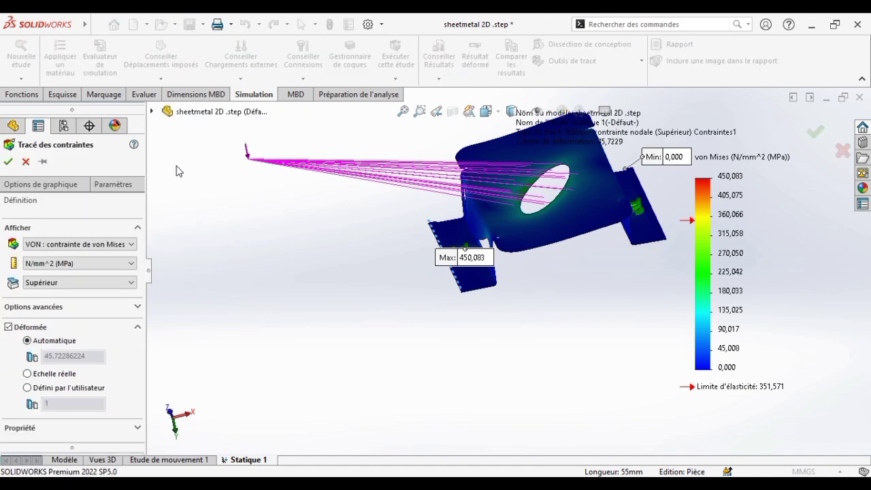
click(119, 263)
click(109, 290)
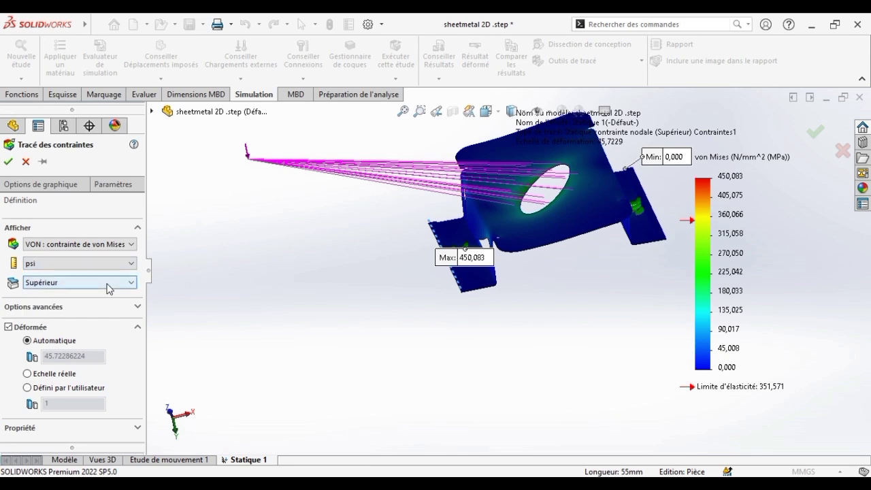
click(66, 196)
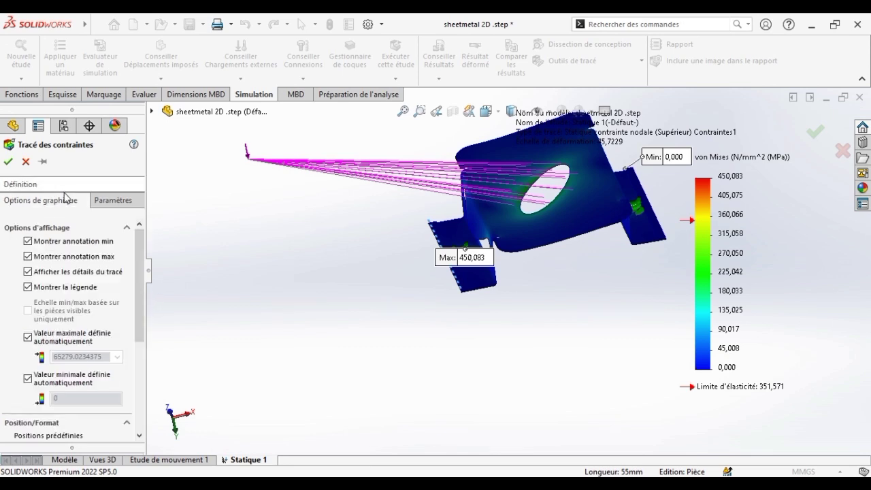
drag(142, 234, 149, 330)
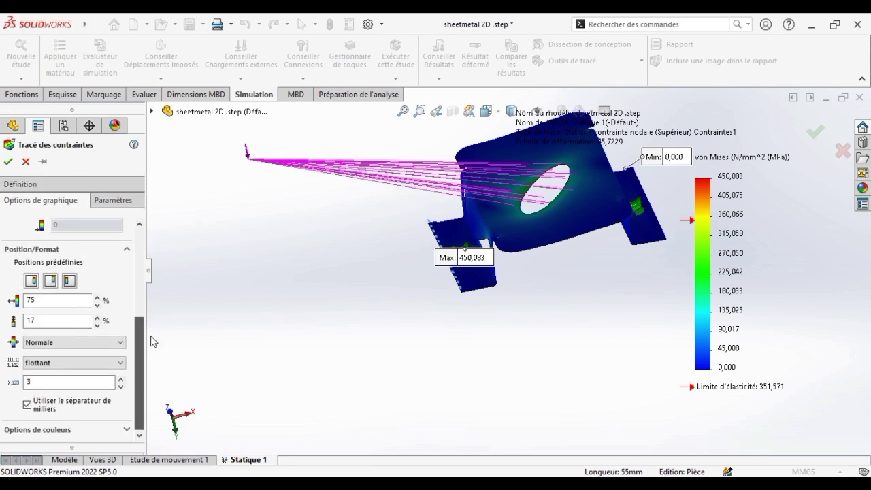
click(117, 362)
click(113, 365)
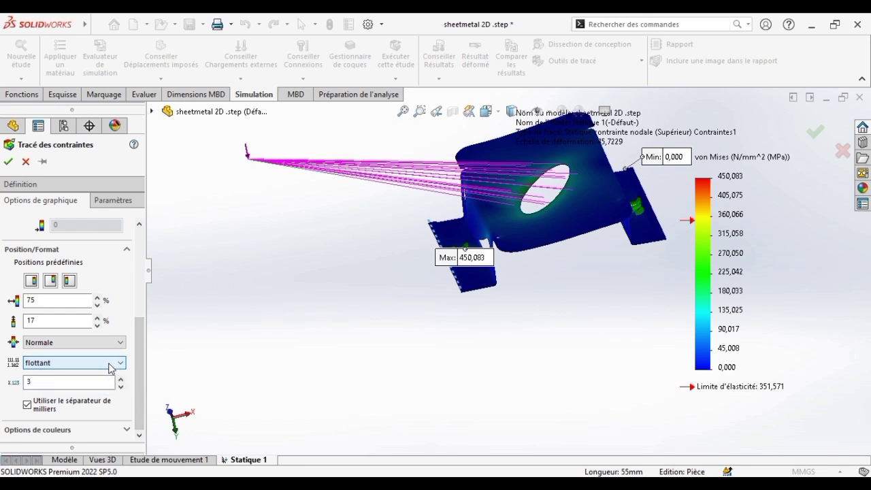
click(9, 162)
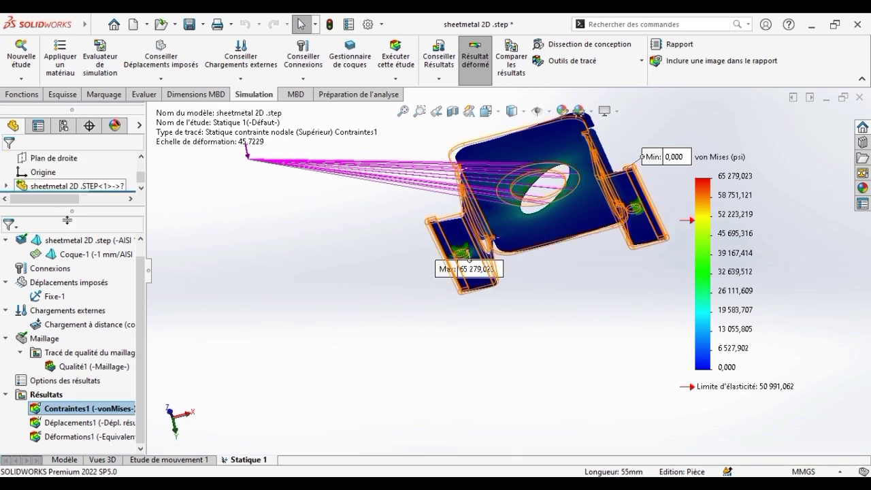
- Move the maximum-stress label clear of the bracket and start animating the von Mises stress plot
middle_drag(468, 260, 520, 286)
drag(441, 272, 388, 282)
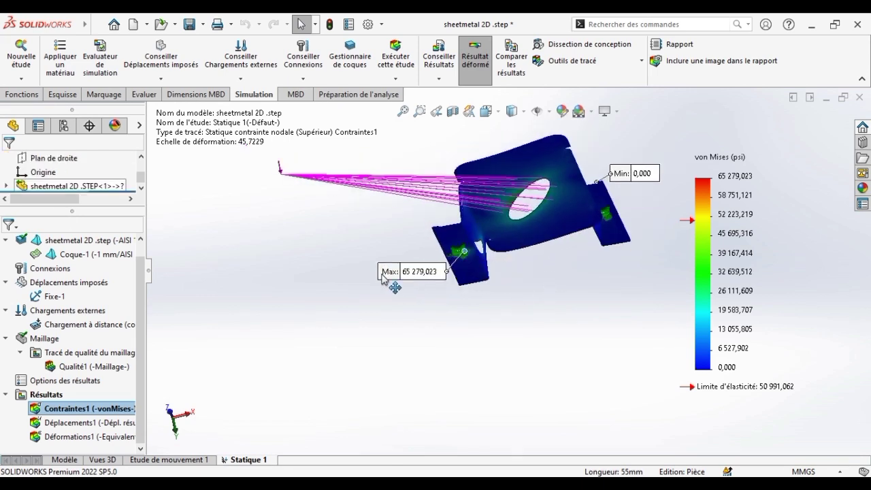
right_click(73, 409)
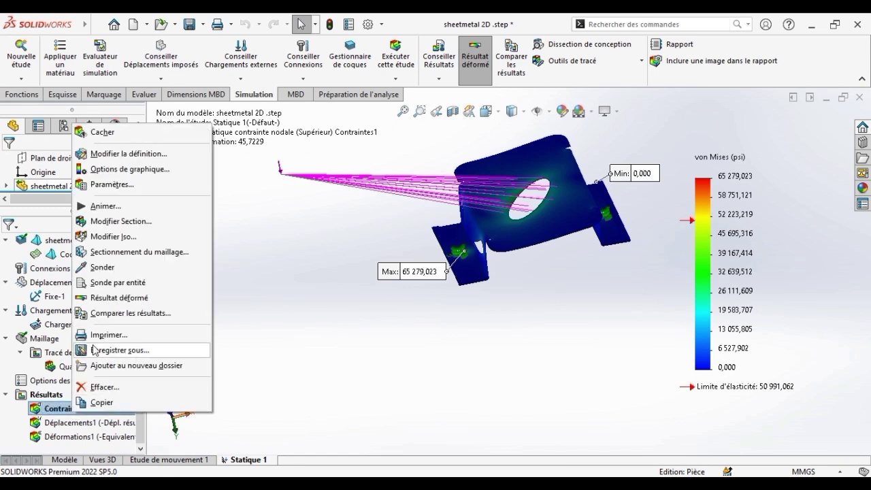
click(124, 207)
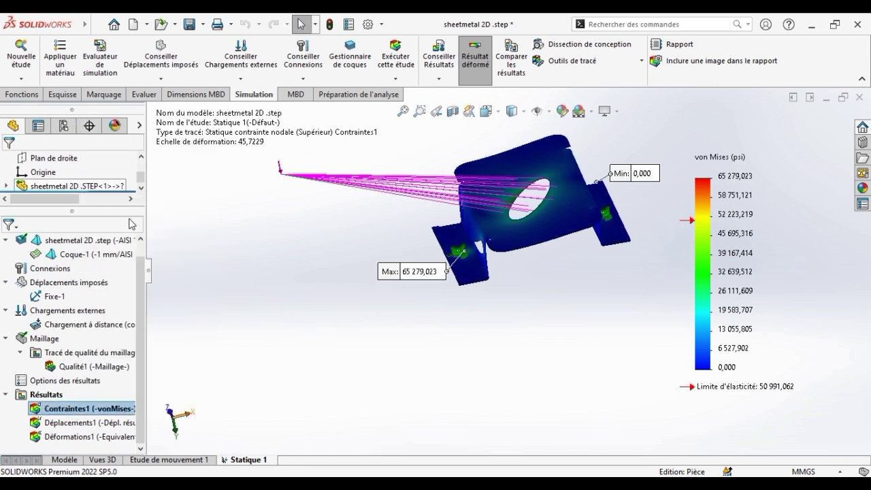